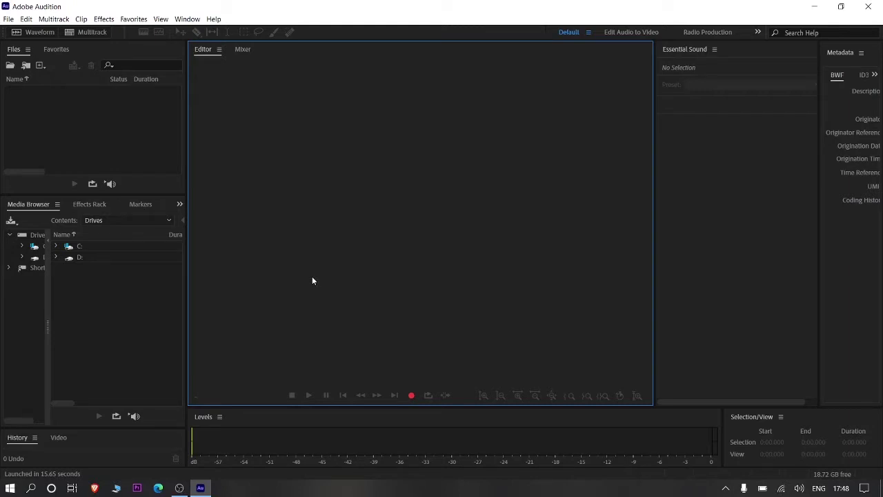
# Record about 33 seconds of audio into a new 48000 Hz, stereo, 32-bit float file and stop the recording
pyautogui.click(413, 395)
pyautogui.click(411, 395)
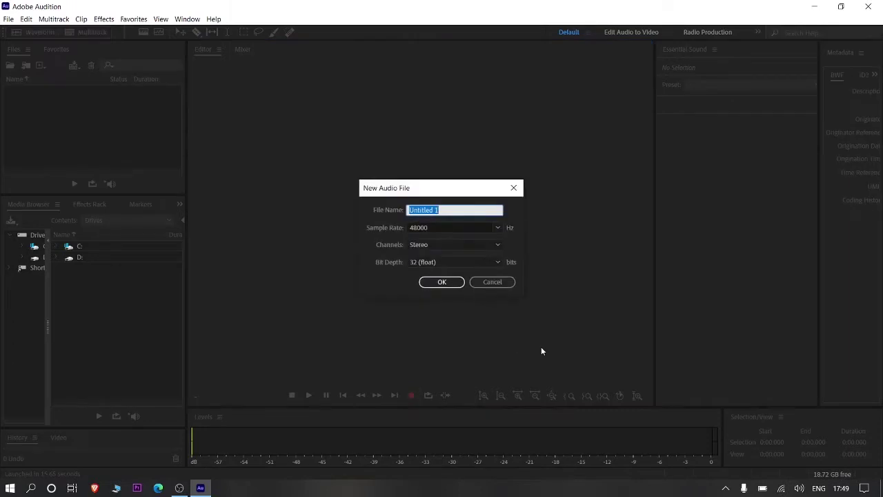
pyautogui.click(444, 281)
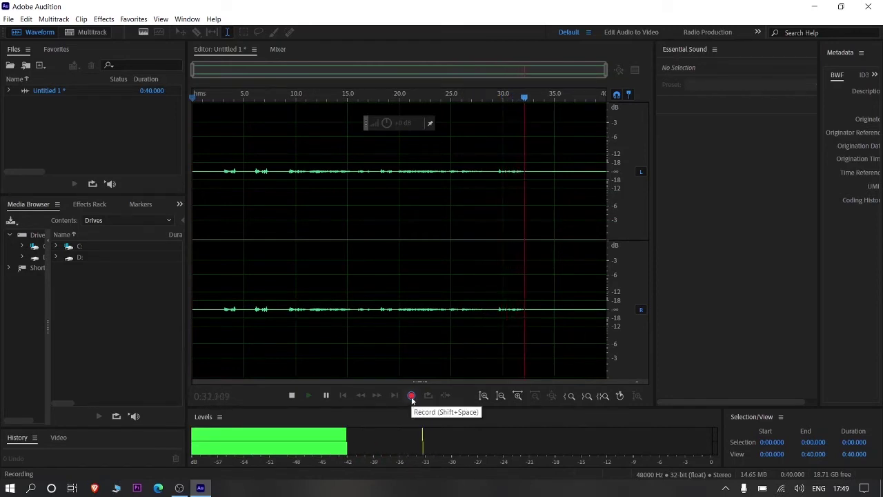
pyautogui.click(412, 397)
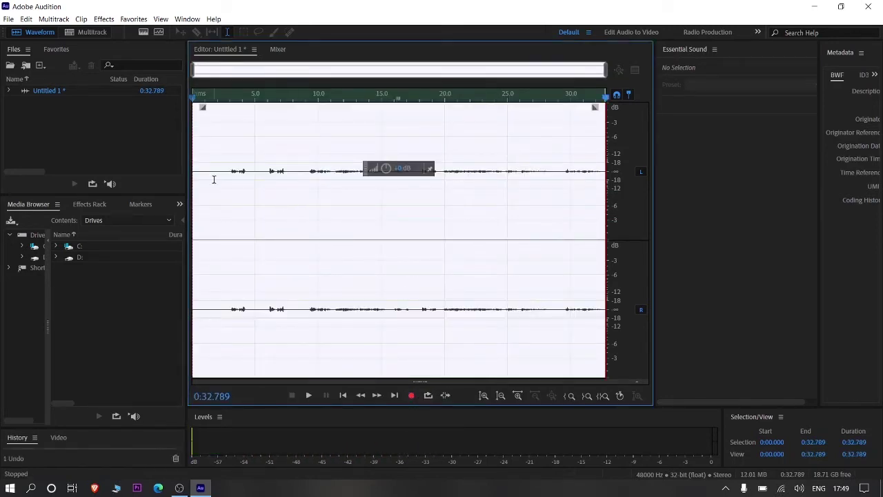
# Select a silent stretch before the first speech, from about 1.1 to 1.8 seconds, and capture it as the noise print
pyautogui.click(274, 169)
pyautogui.moveTo(221, 154); pyautogui.dragTo(173, 169)
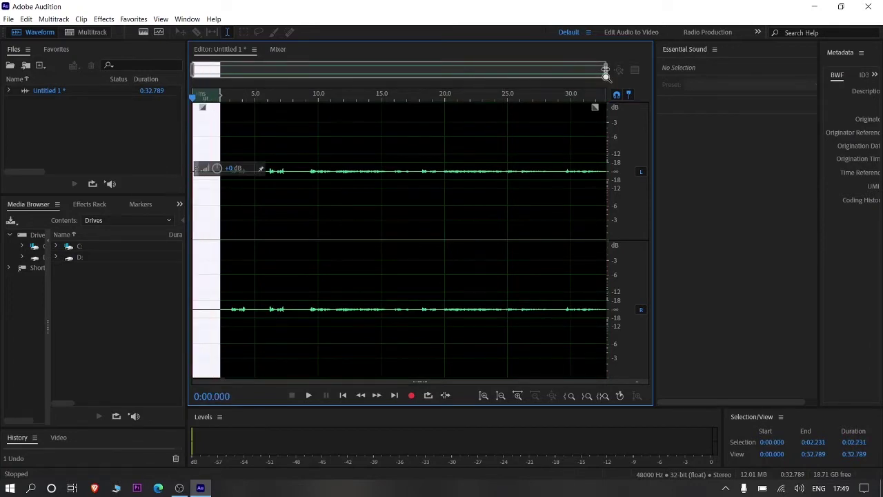
pyautogui.moveTo(605, 69); pyautogui.dragTo(302, 83)
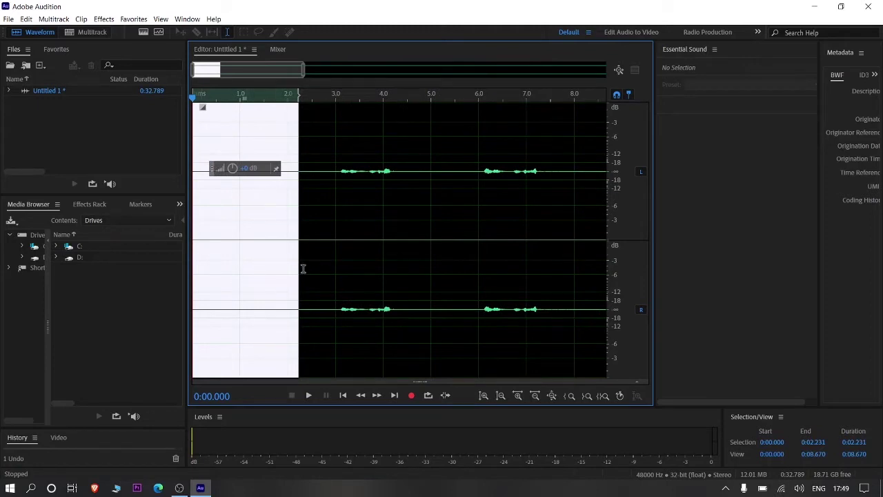
pyautogui.hotkey('shift', 'Right')
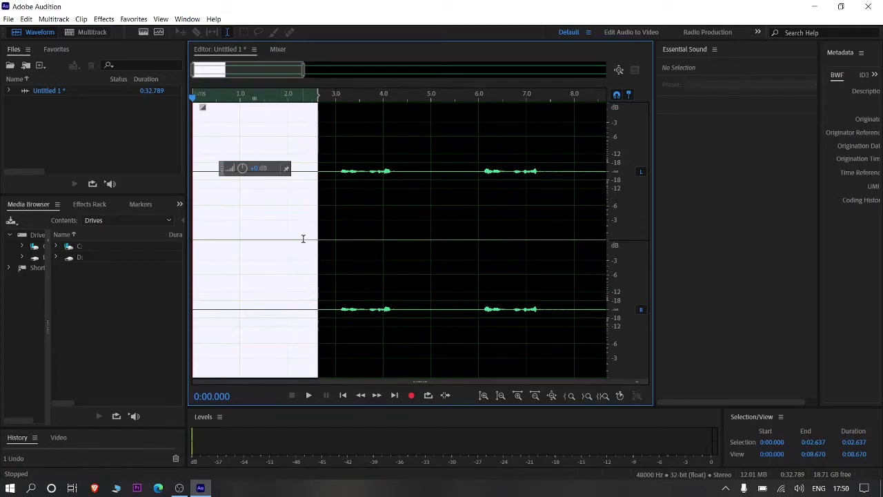
pyautogui.moveTo(303, 238); pyautogui.dragTo(227, 242)
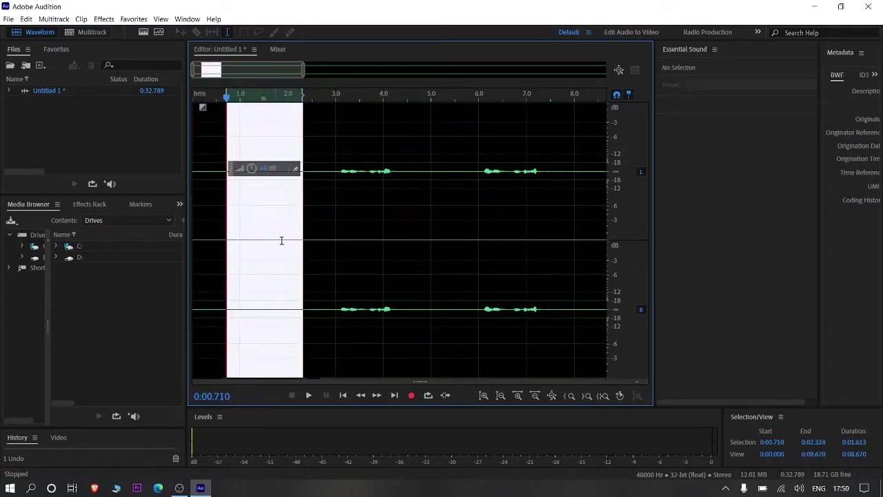
pyautogui.moveTo(303, 241); pyautogui.dragTo(246, 246)
pyautogui.click(104, 18)
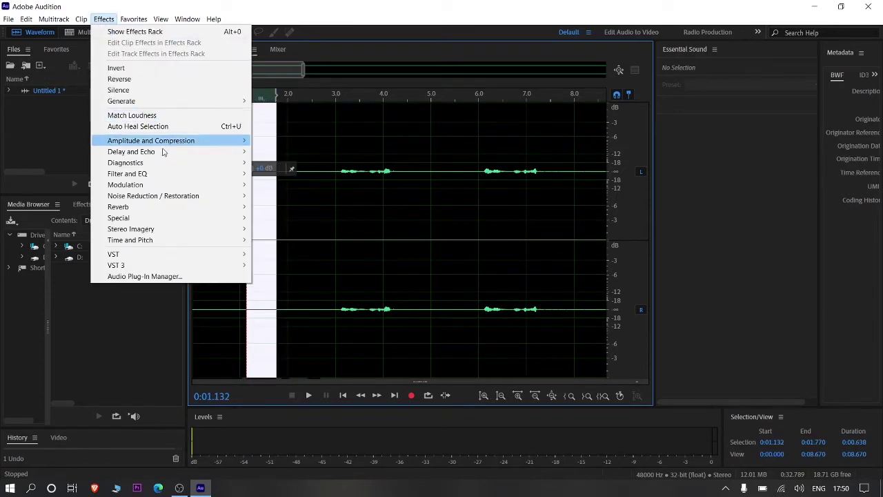
pyautogui.moveTo(178, 196)
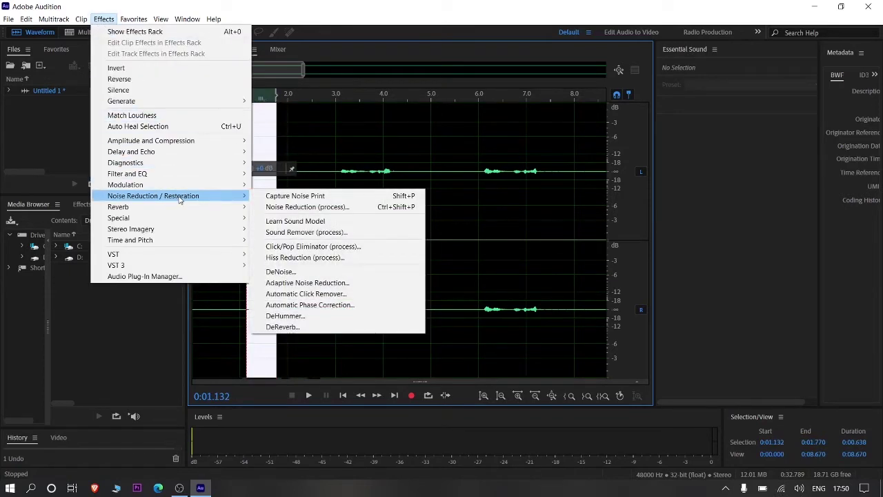
pyautogui.click(304, 198)
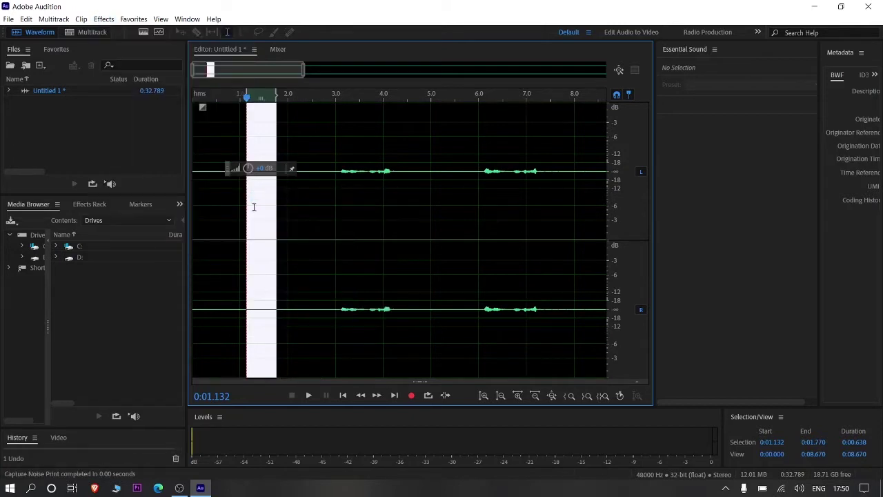
# Open the Noise Reduction process with the default preset and set the noise reduction amount to 70%
pyautogui.click(104, 18)
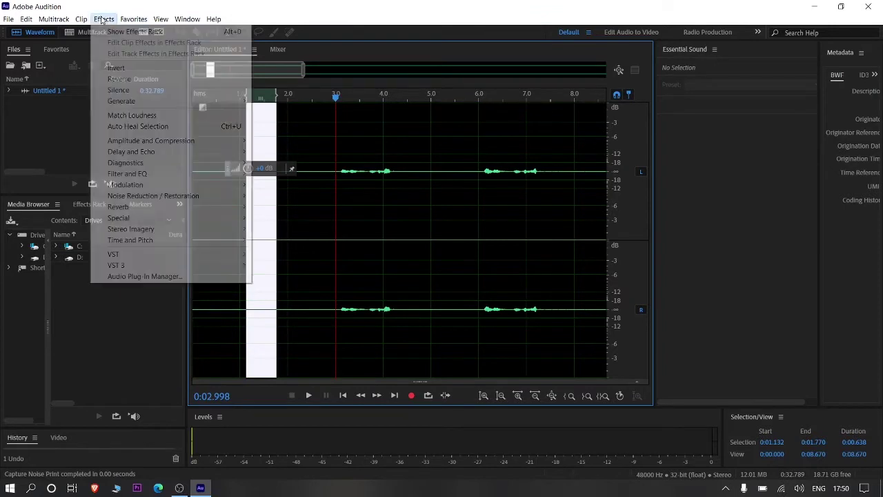
pyautogui.moveTo(184, 200)
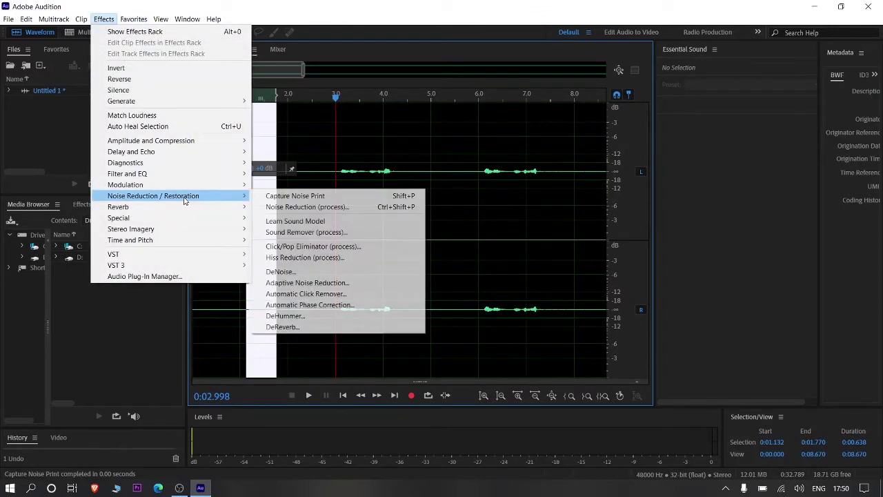
pyautogui.click(307, 207)
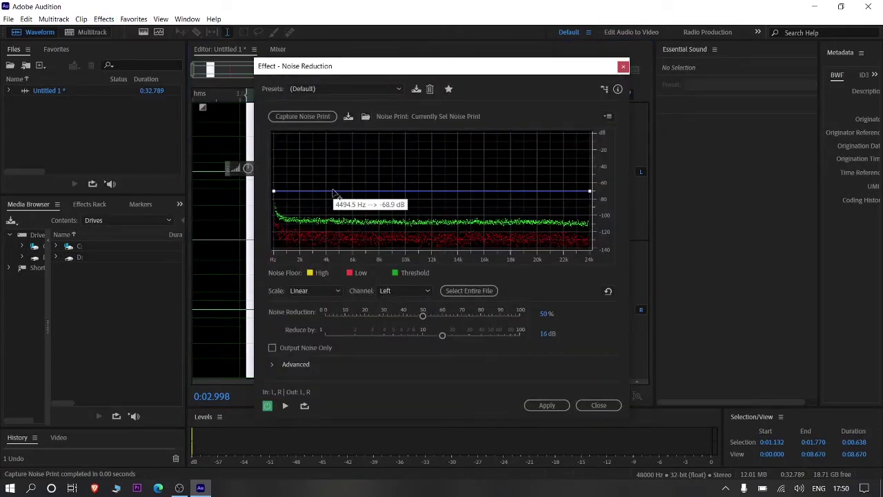
pyautogui.click(341, 93)
pyautogui.click(332, 104)
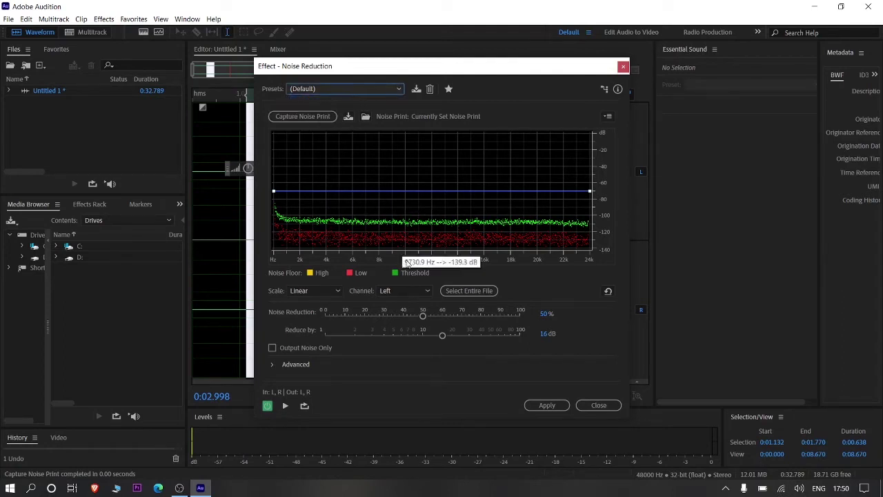
pyautogui.moveTo(424, 317); pyautogui.dragTo(470, 321)
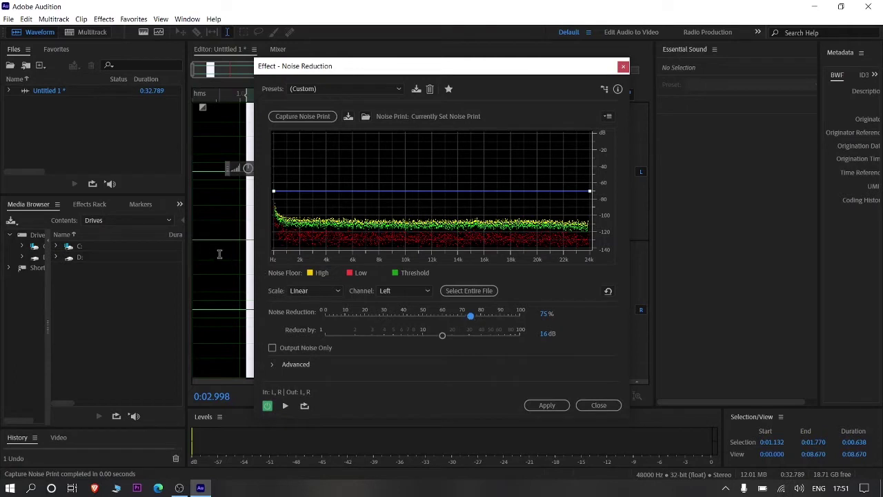
pyautogui.moveTo(470, 315); pyautogui.dragTo(461, 317)
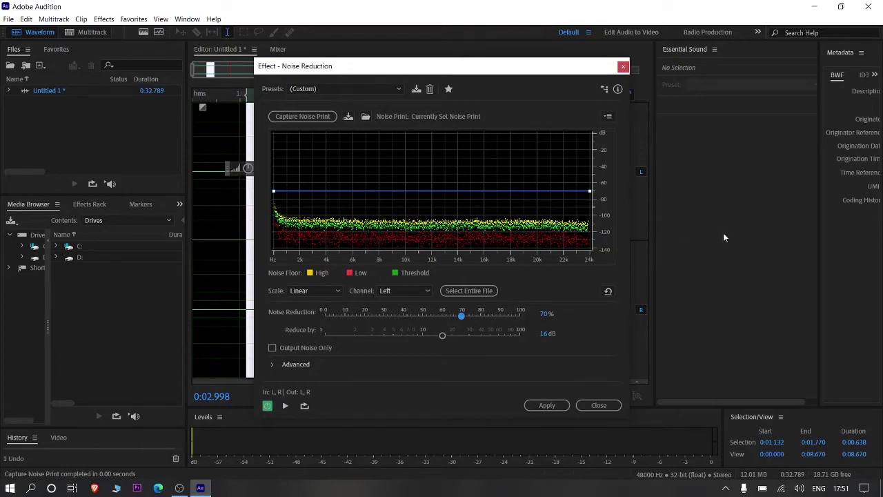
# Move the Noise Reduction dialog off the waveform and select the entire recording
pyautogui.moveTo(361, 69); pyautogui.dragTo(663, 101)
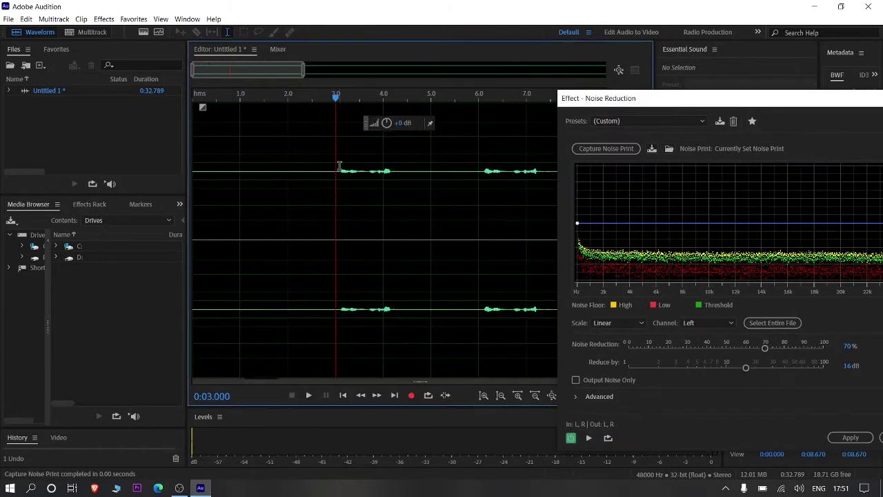
pyautogui.moveTo(339, 166); pyautogui.dragTo(423, 176)
pyautogui.click(262, 164)
pyautogui.moveTo(261, 164); pyautogui.dragTo(476, 198)
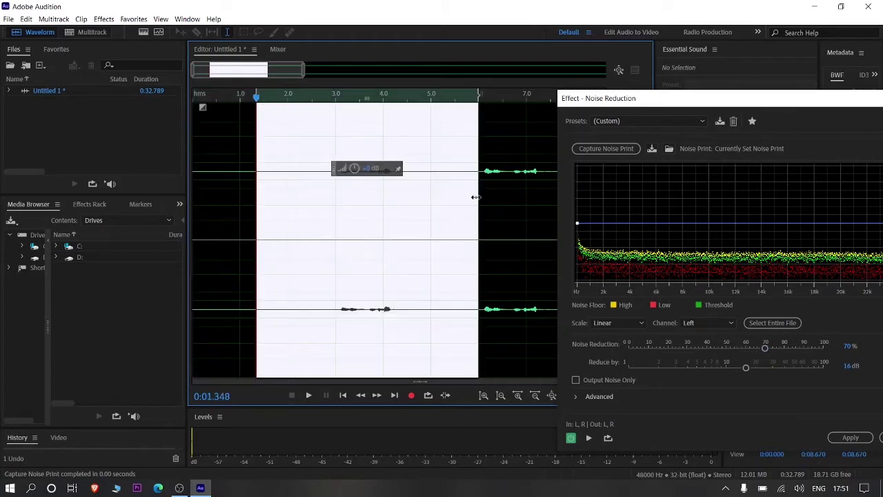
pyautogui.hotkey('ctrl', 'a')
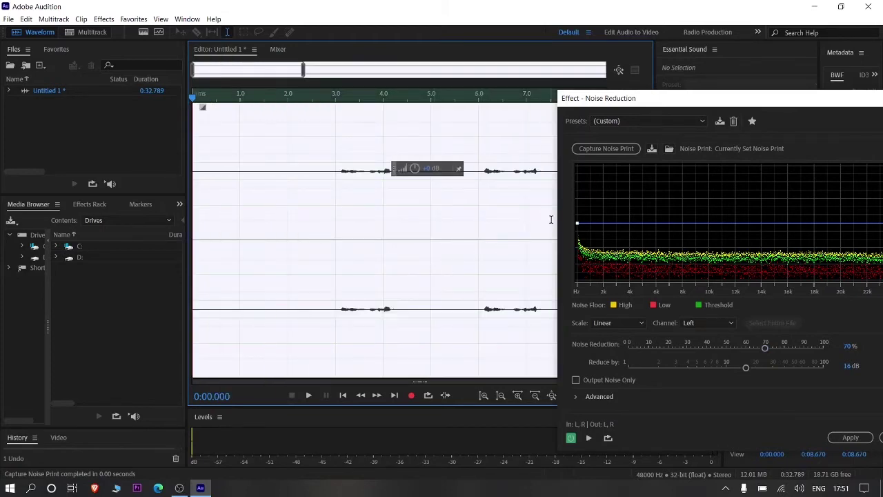
# Set the noise reduction amount to 78% and apply it to the entire recording
pyautogui.moveTo(648, 101); pyautogui.dragTo(464, 57)
pyautogui.moveTo(580, 305); pyautogui.dragTo(596, 309)
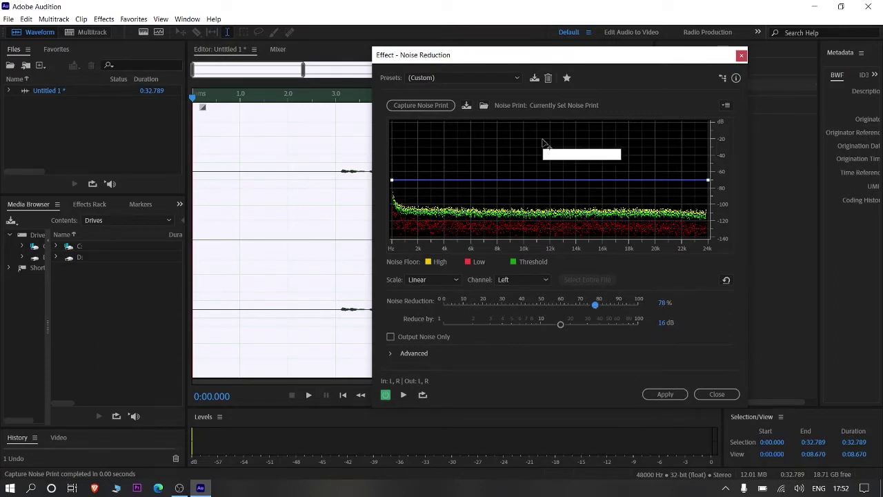
pyautogui.click(658, 394)
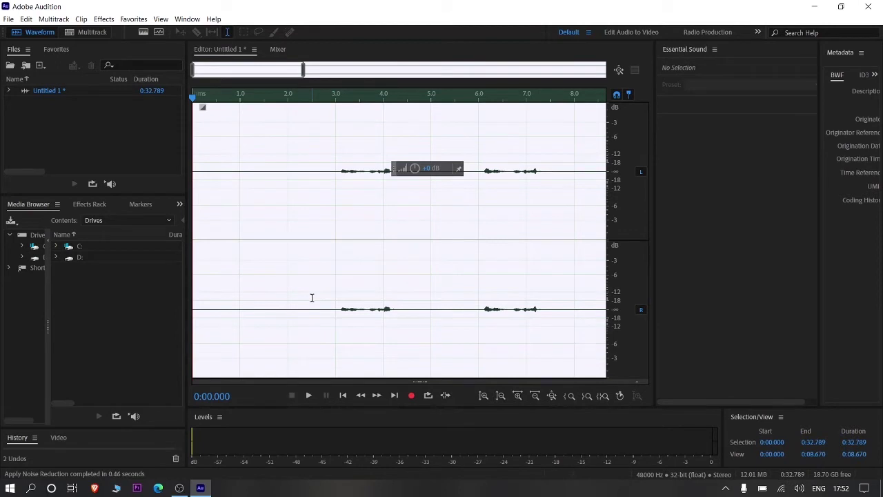
# Select the entire recording again and open the DeReverb effect with the Light Reverb Reduction preset
pyautogui.moveTo(315, 259); pyautogui.dragTo(120, 272)
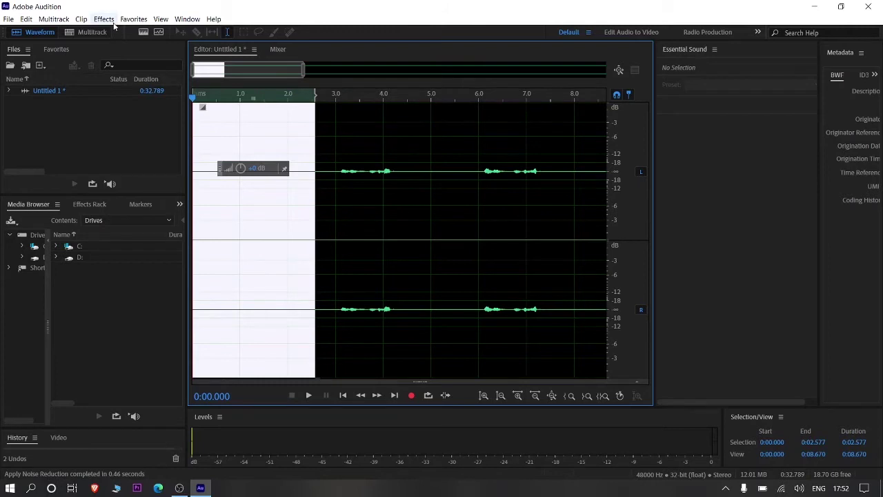
pyautogui.hotkey('ctrl', 'a')
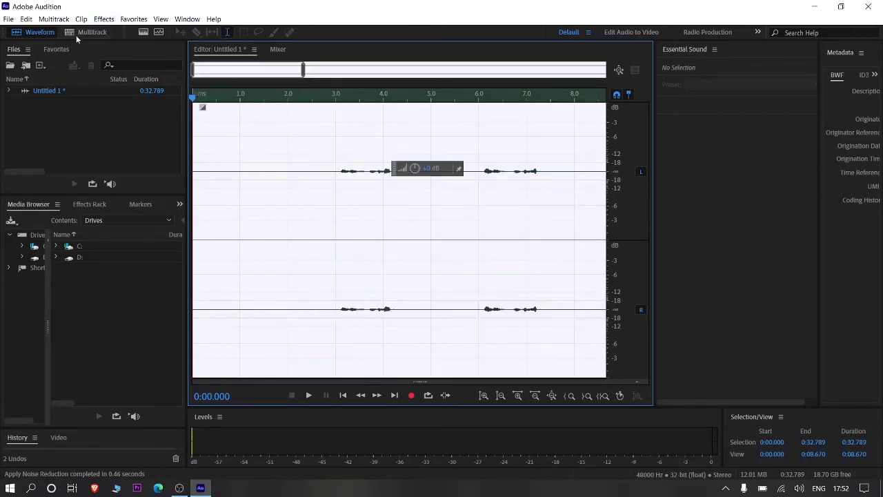
pyautogui.click(100, 19)
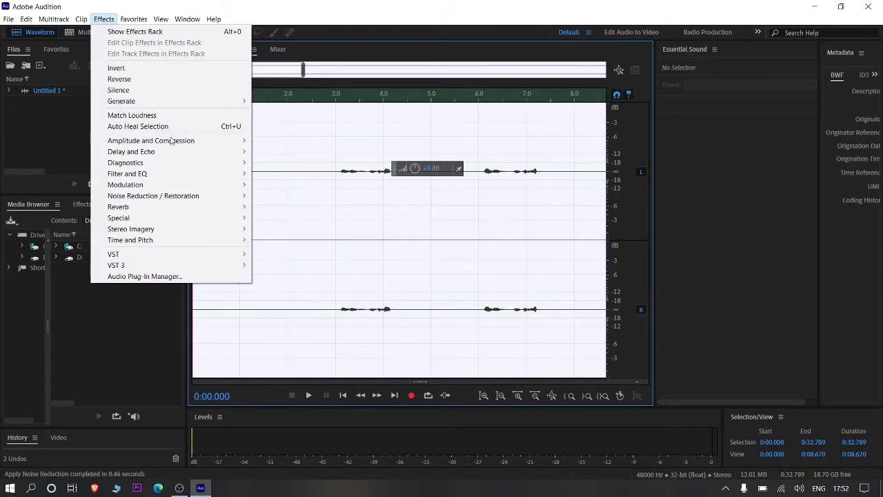
pyautogui.moveTo(176, 201)
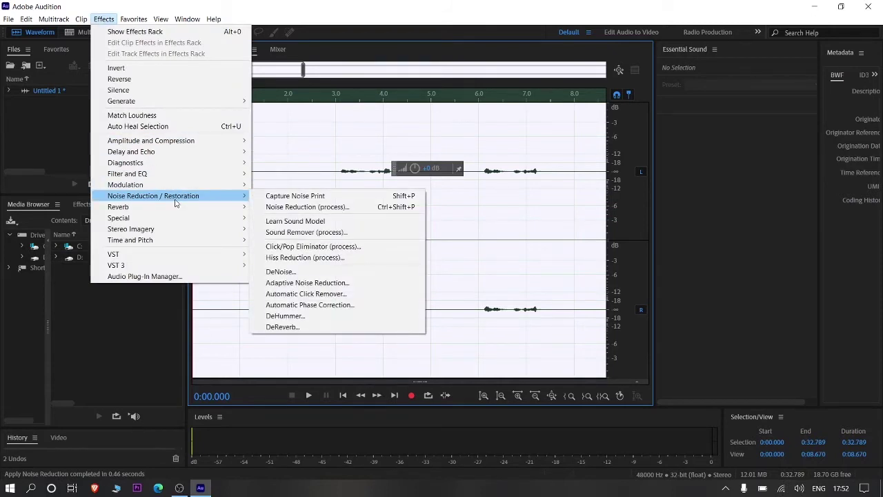
pyautogui.click(323, 330)
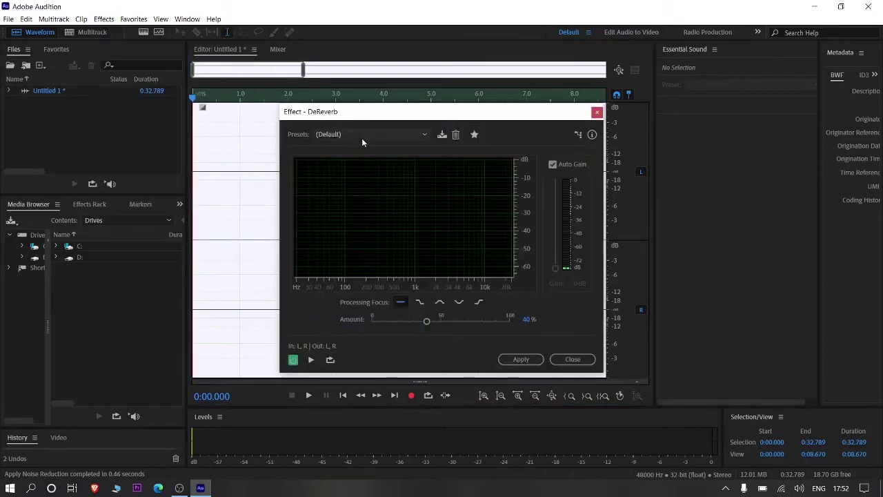
pyautogui.click(361, 138)
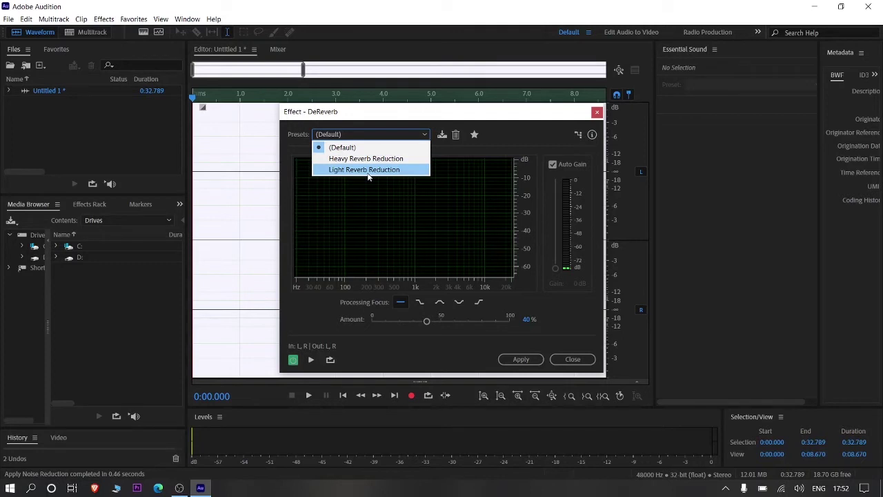
pyautogui.click(370, 170)
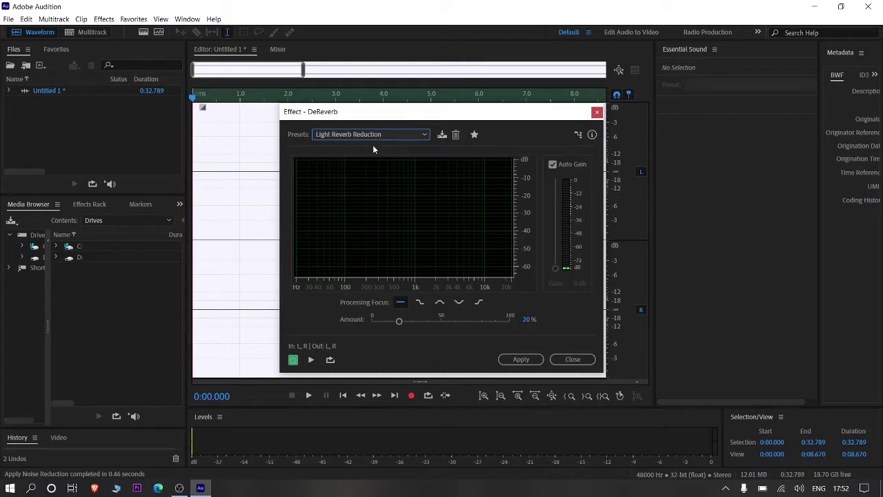
# Review the available DeReverb presets, keeping Light Reverb Reduction as the choice
pyautogui.click(378, 135)
pyautogui.click(385, 169)
pyautogui.click(529, 360)
pyautogui.click(388, 134)
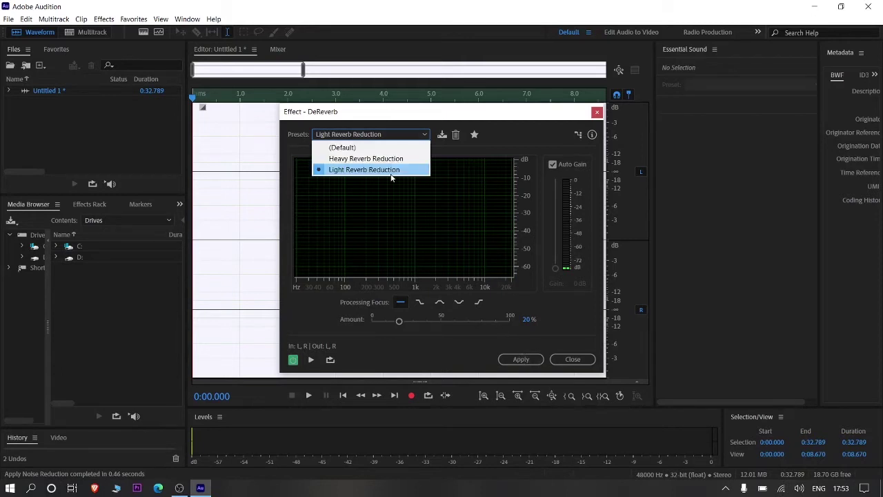
pyautogui.click(391, 170)
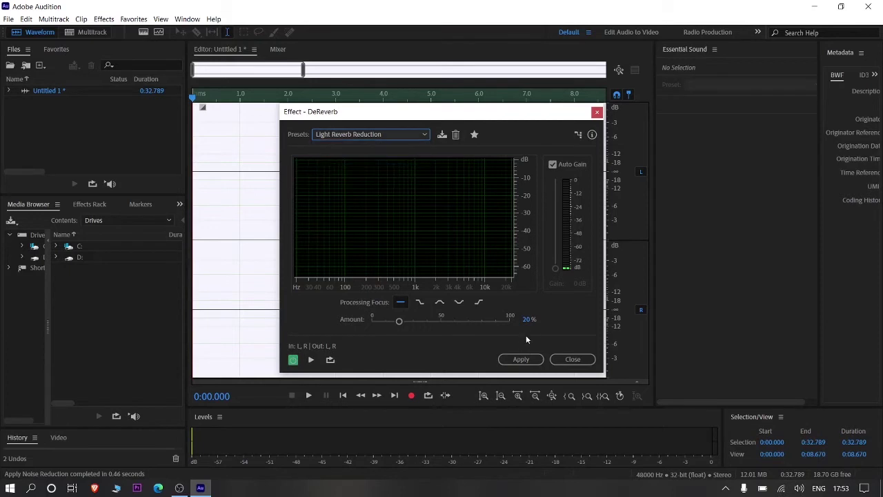
pyautogui.moveTo(462, 121); pyautogui.dragTo(495, 121)
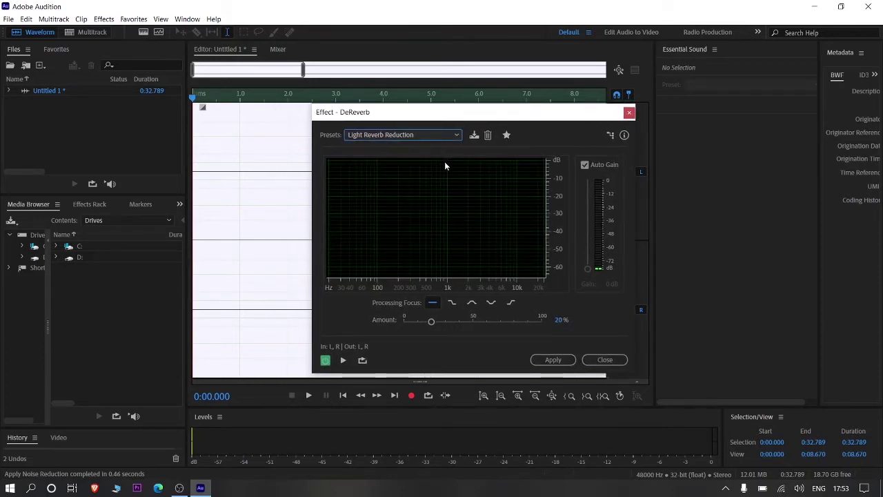
pyautogui.click(441, 137)
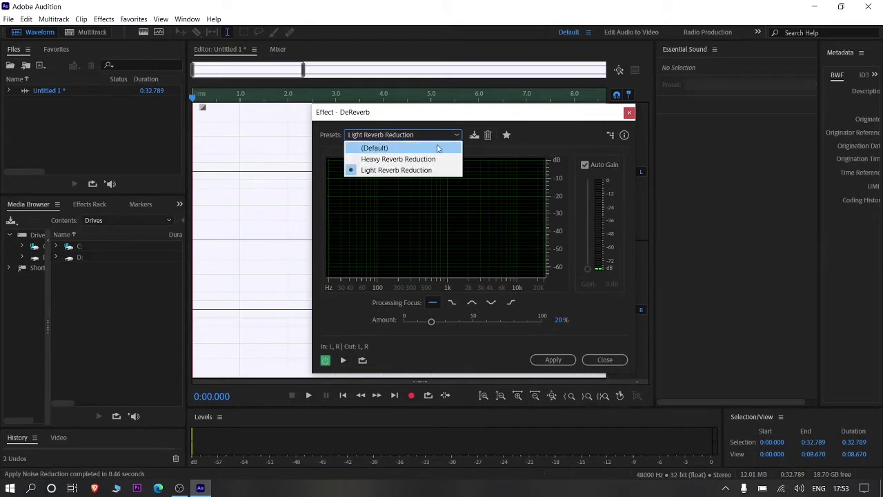
pyautogui.click(529, 150)
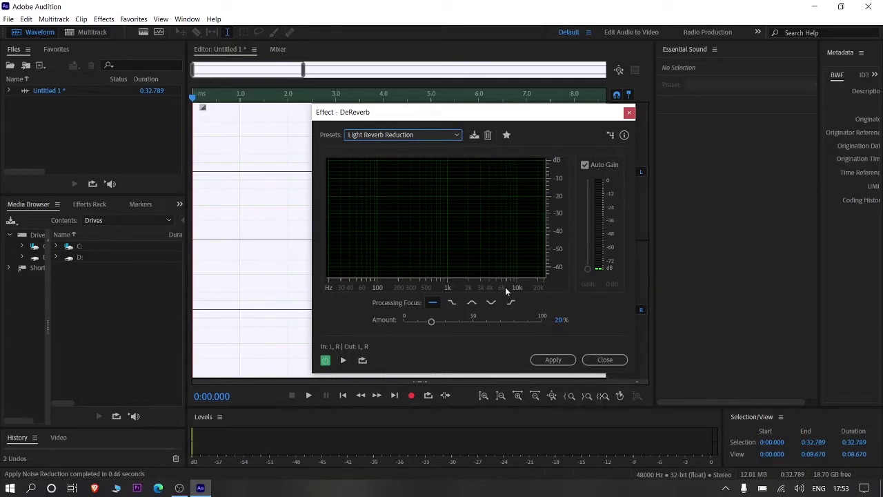
pyautogui.click(400, 136)
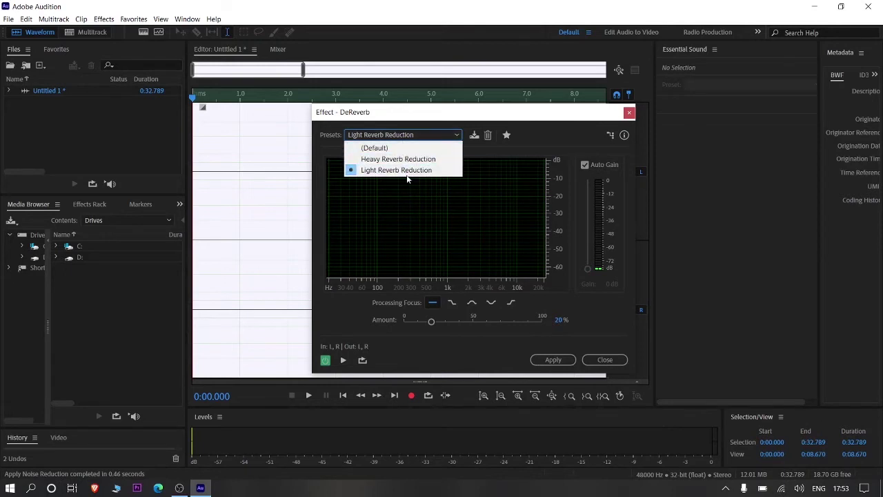
pyautogui.click(434, 171)
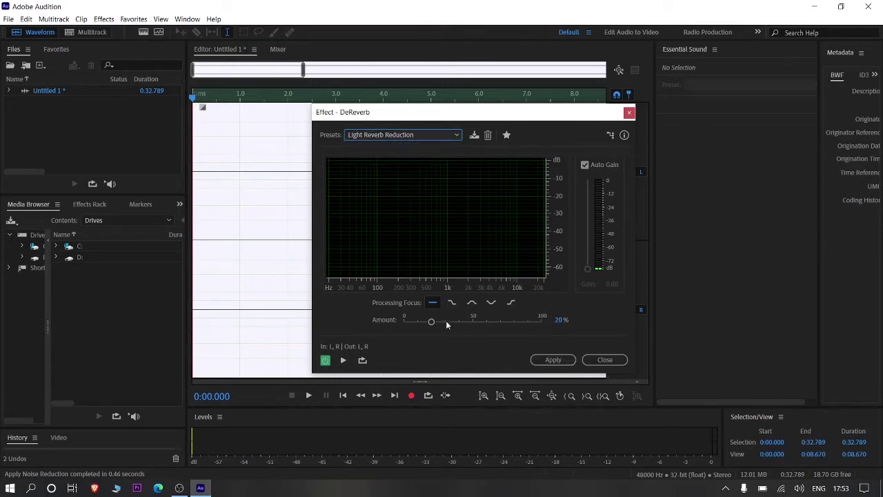
# Apply the light reverb reduction to the entire recording and open the Mastering effect
pyautogui.click(552, 359)
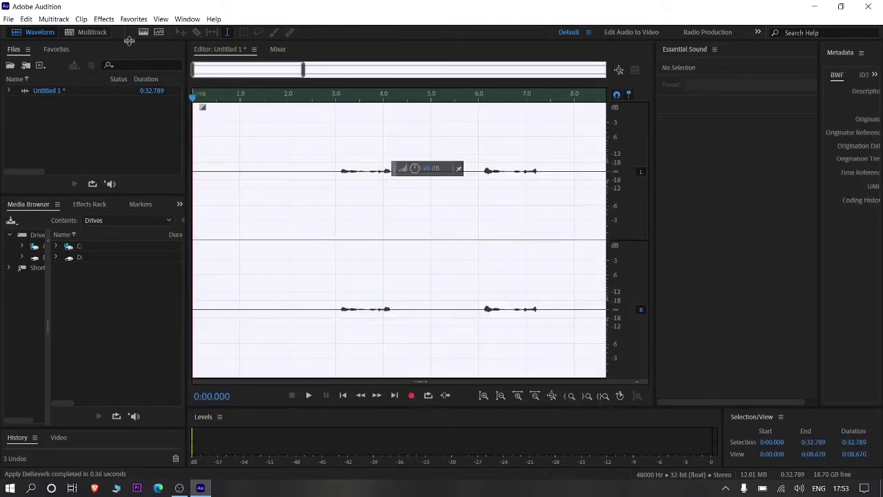
pyautogui.click(104, 19)
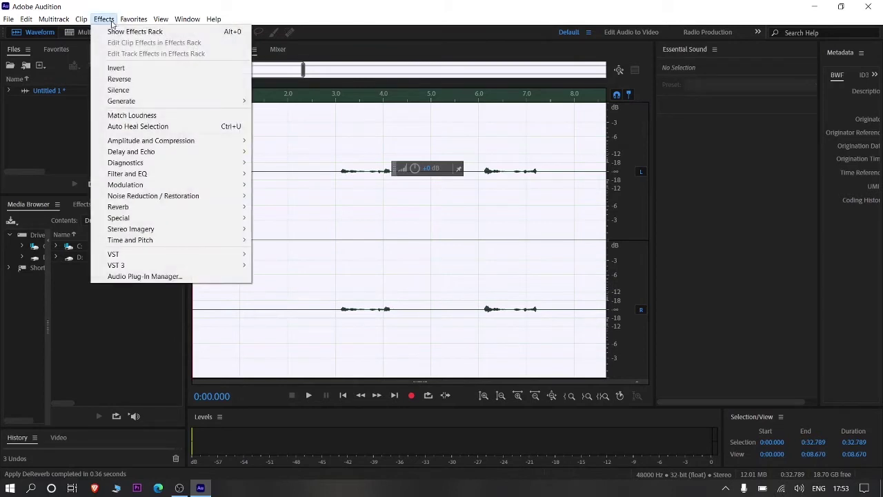
pyautogui.moveTo(186, 229)
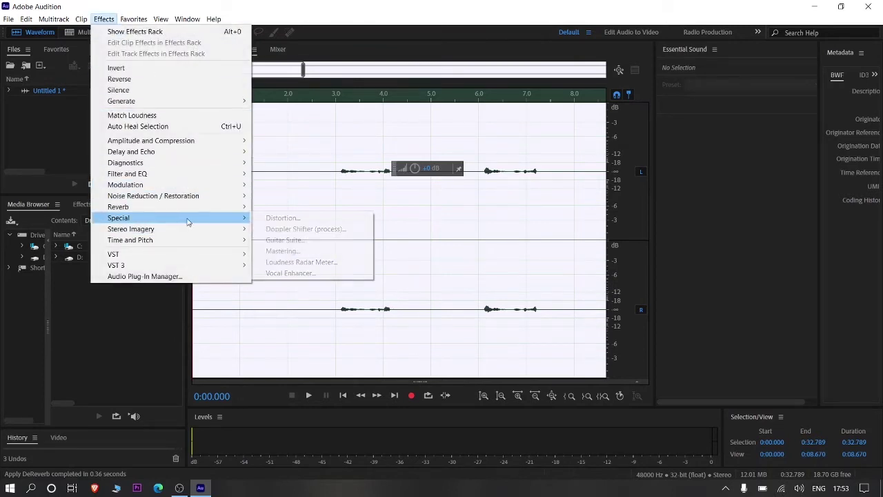
pyautogui.click(313, 253)
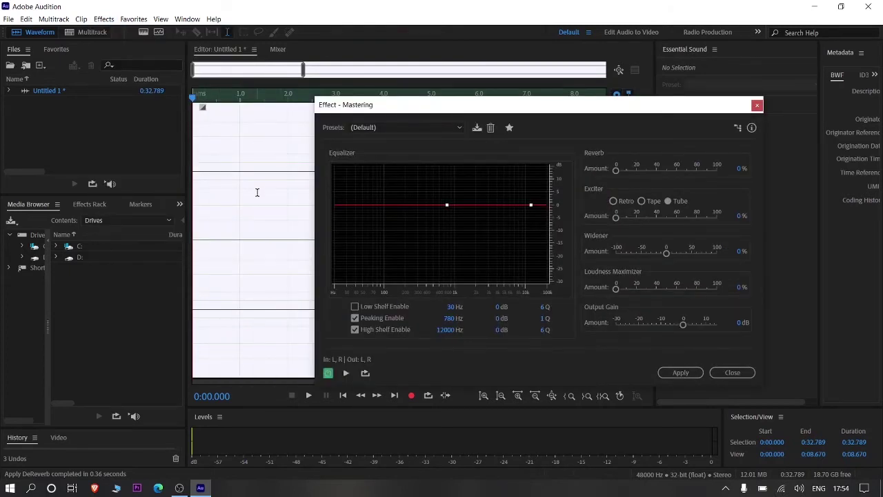
# Choose the Make Room For Vocals preset for the Mastering effect with the entire recording selected, and reposition its dialog
pyautogui.click(247, 142)
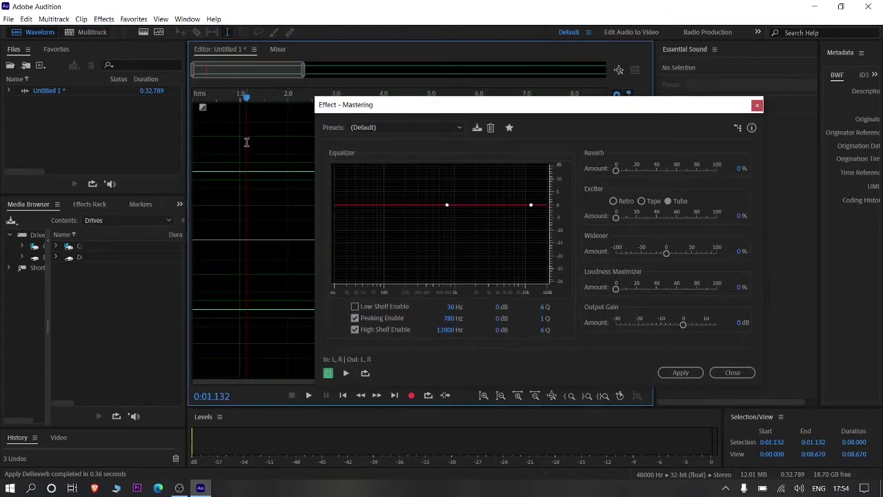
pyautogui.click(383, 130)
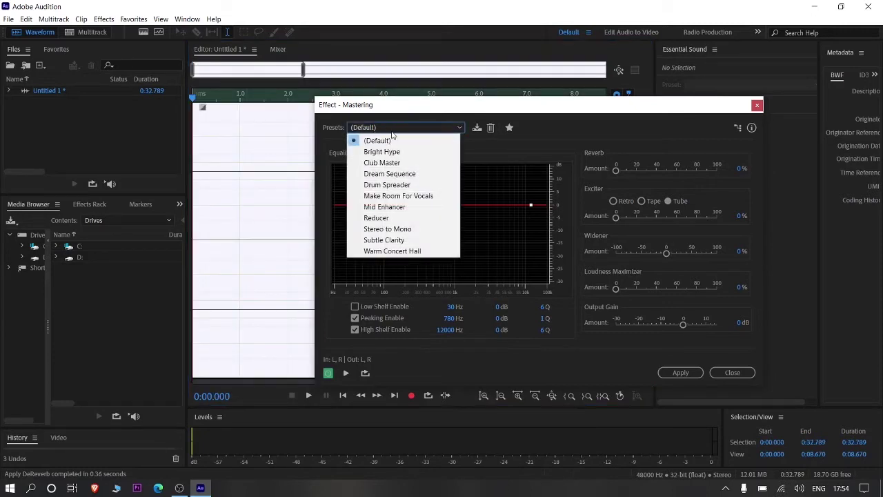
pyautogui.click(403, 198)
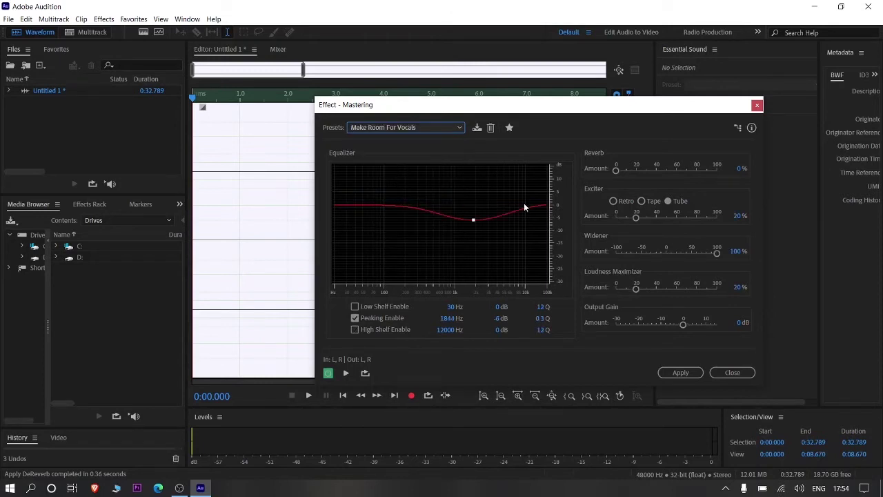
pyautogui.moveTo(556, 111); pyautogui.dragTo(455, 103)
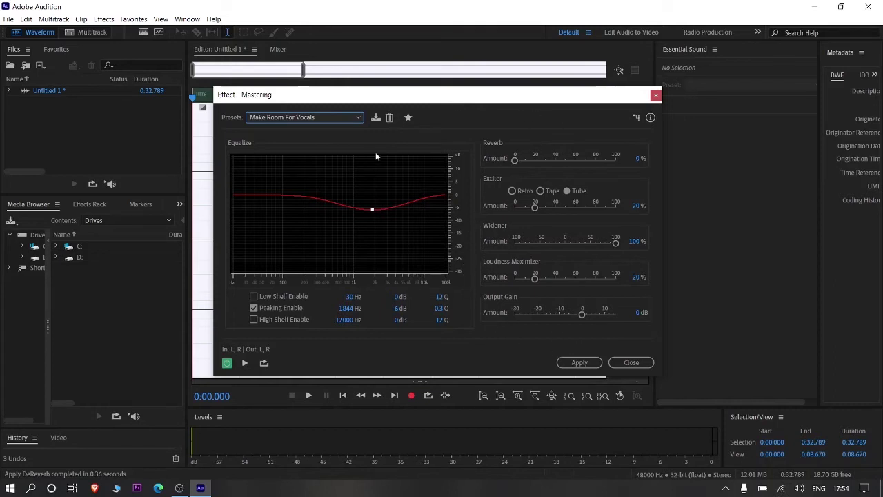
pyautogui.moveTo(362, 103); pyautogui.dragTo(407, 109)
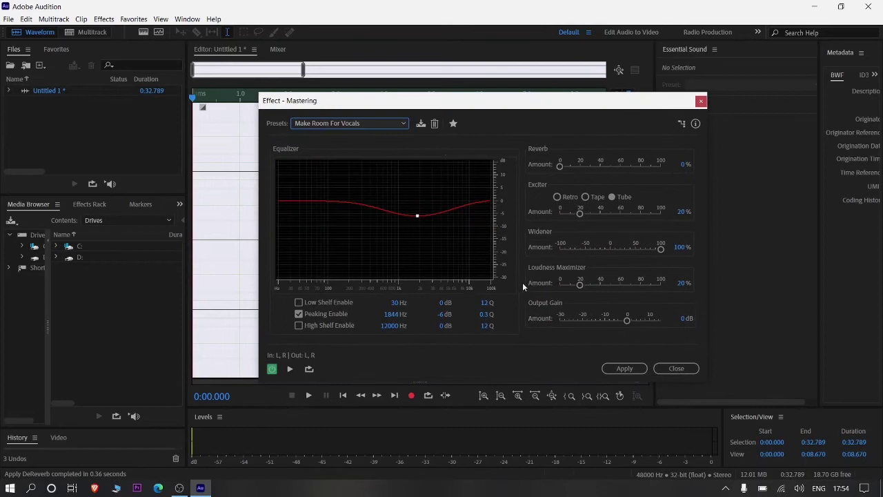
# Review the available Mastering presets, keeping Make Room For Vocals, and shift the dialog to see the waveform
pyautogui.click(383, 124)
pyautogui.click(347, 191)
pyautogui.moveTo(332, 100); pyautogui.dragTo(437, 86)
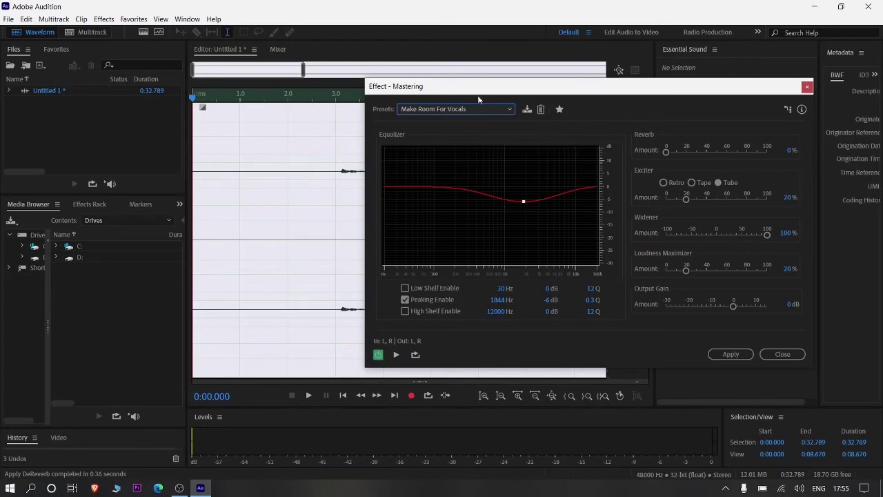
pyautogui.moveTo(477, 90); pyautogui.dragTo(424, 97)
pyautogui.click(406, 116)
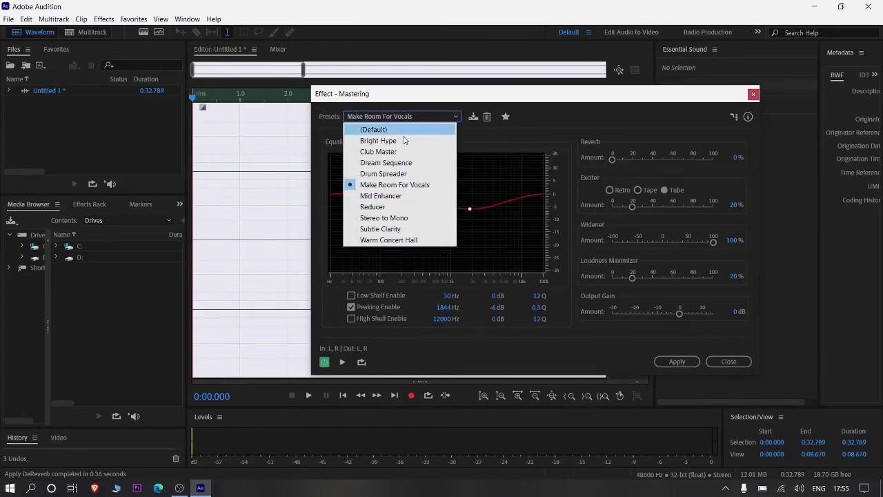
pyautogui.click(399, 185)
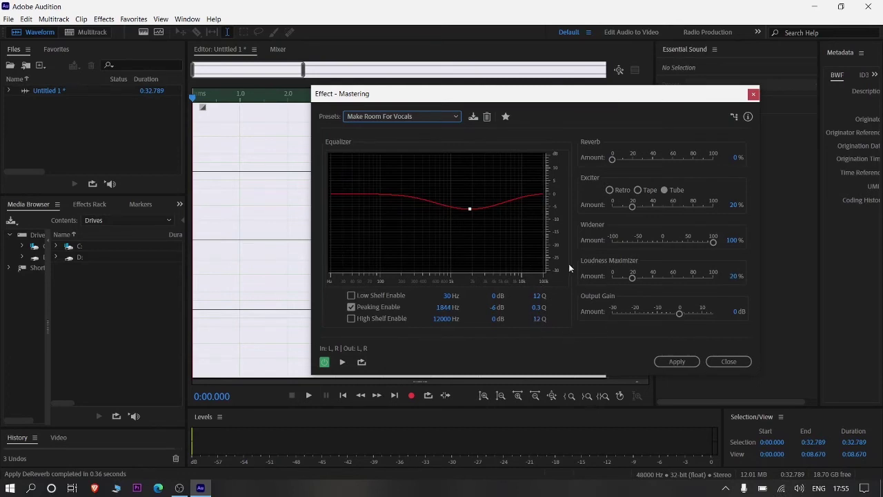
# Loop the first spoken phrase, about 2.65 to 5 seconds, and compare it with the Mastering effect bypassed and enabled
pyautogui.click(324, 362)
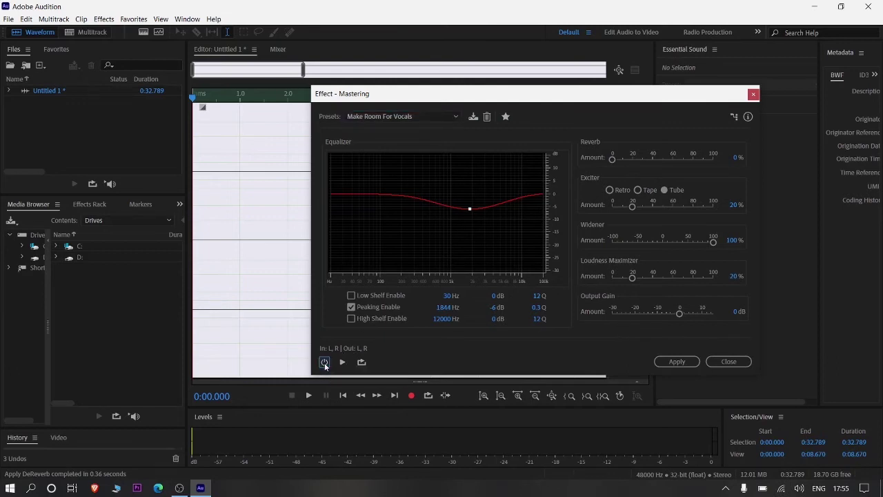
pyautogui.moveTo(400, 93); pyautogui.dragTo(579, 90)
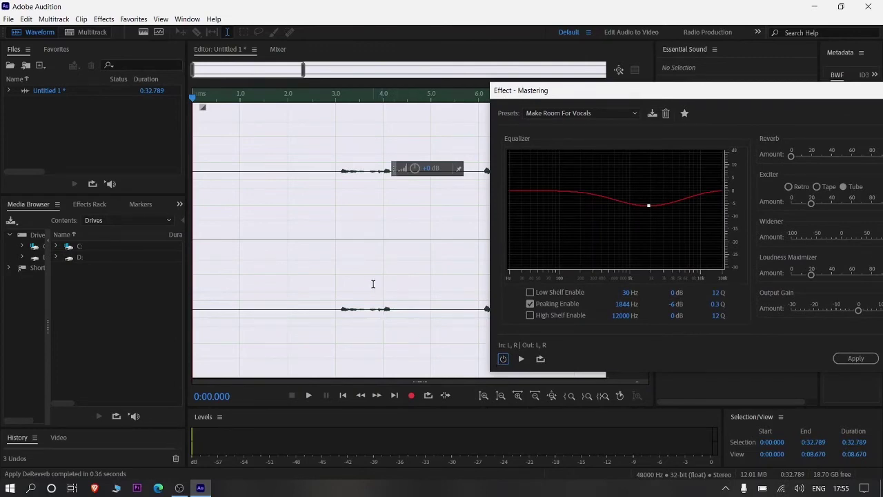
pyautogui.moveTo(318, 267); pyautogui.dragTo(431, 278)
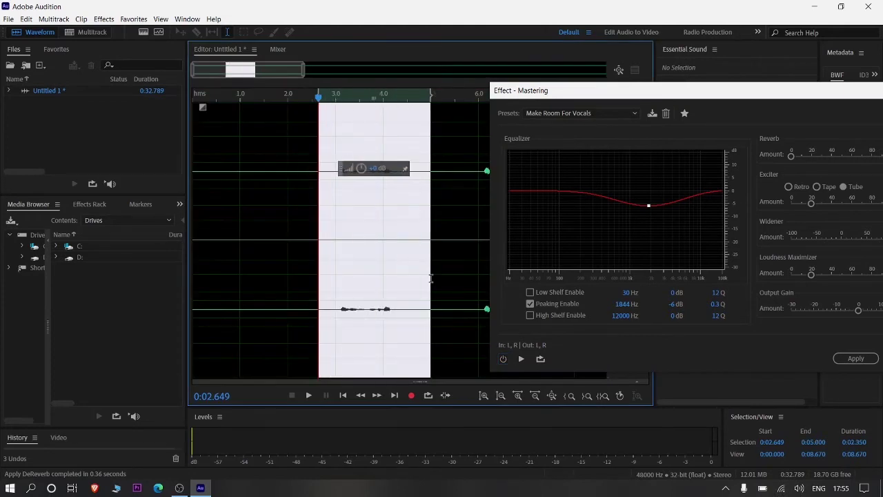
pyautogui.click(428, 395)
pyautogui.press('space')
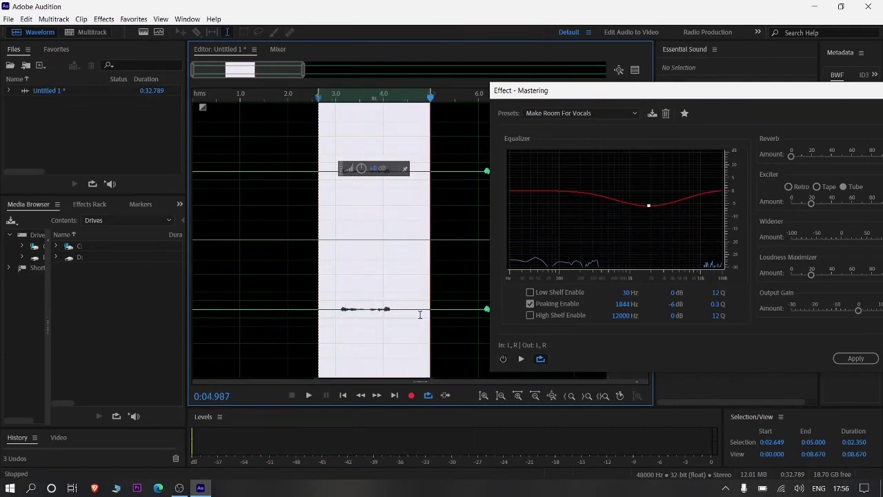
pyautogui.click(503, 359)
pyautogui.click(503, 359)
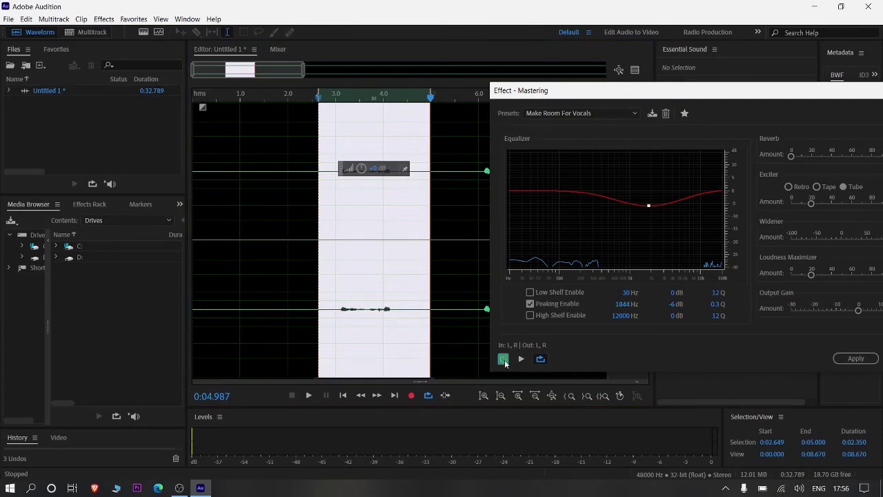
pyautogui.click(503, 360)
# Select the entire recording and apply the Mastering effect with the Make Room For Vocals preset
pyautogui.moveTo(664, 91); pyautogui.dragTo(636, 94)
pyautogui.hotkey('ctrl', 'a')
pyautogui.click(828, 360)
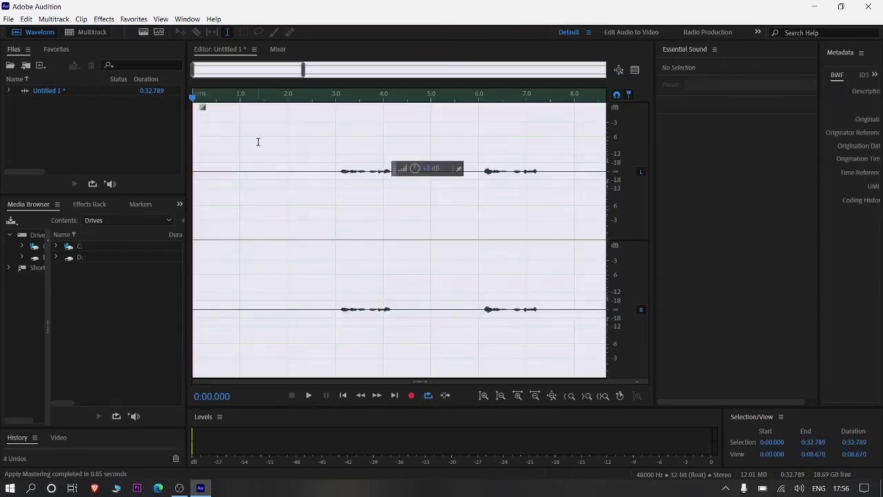
# Normalize the entire recording to 100%, treating all channels equally
pyautogui.click(105, 20)
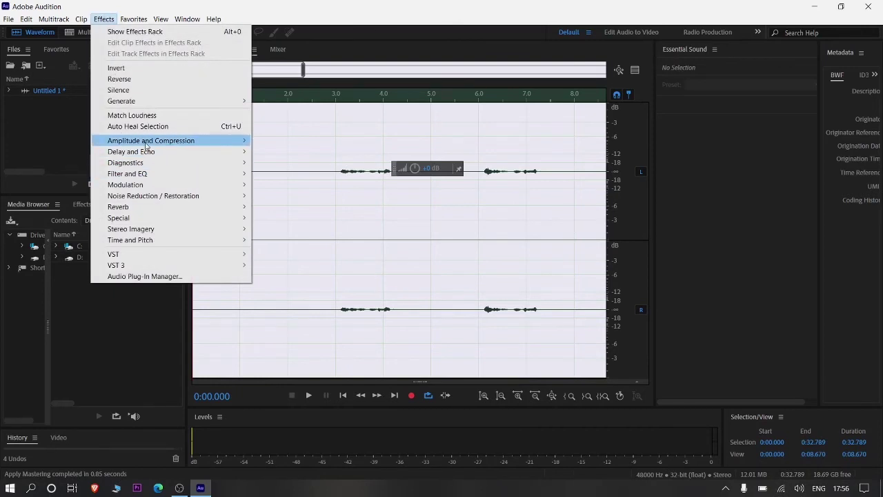
pyautogui.moveTo(148, 141)
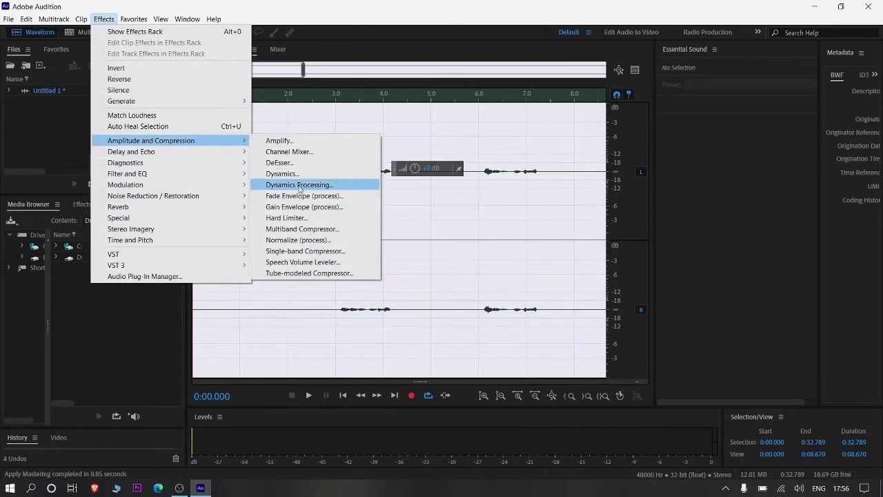
pyautogui.click(315, 241)
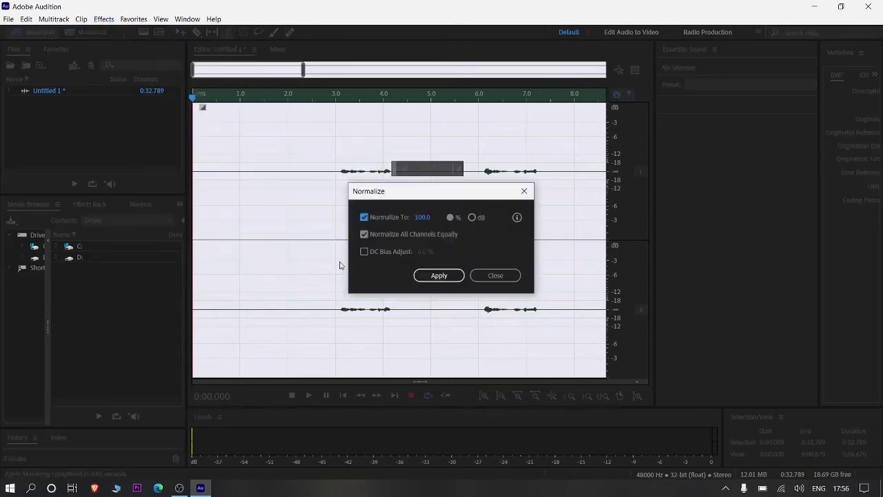
pyautogui.click(439, 275)
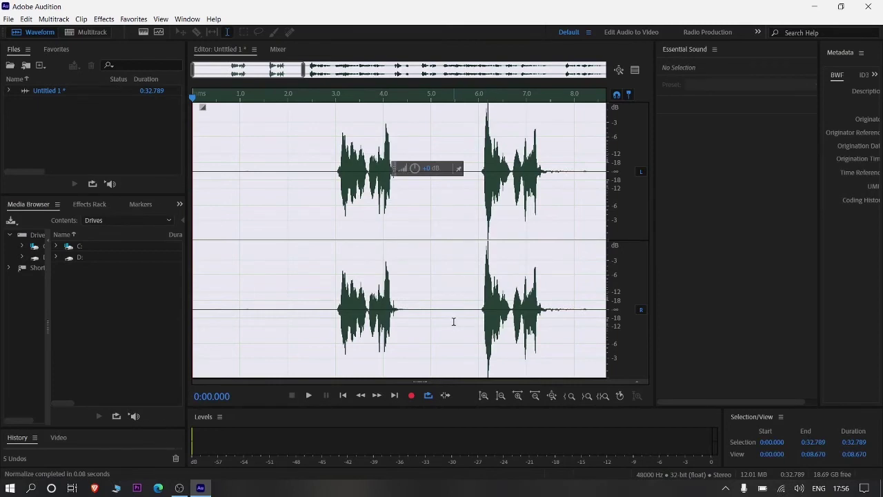
# Undo and redo the normalization to compare the waveform before and after it
pyautogui.click(304, 299)
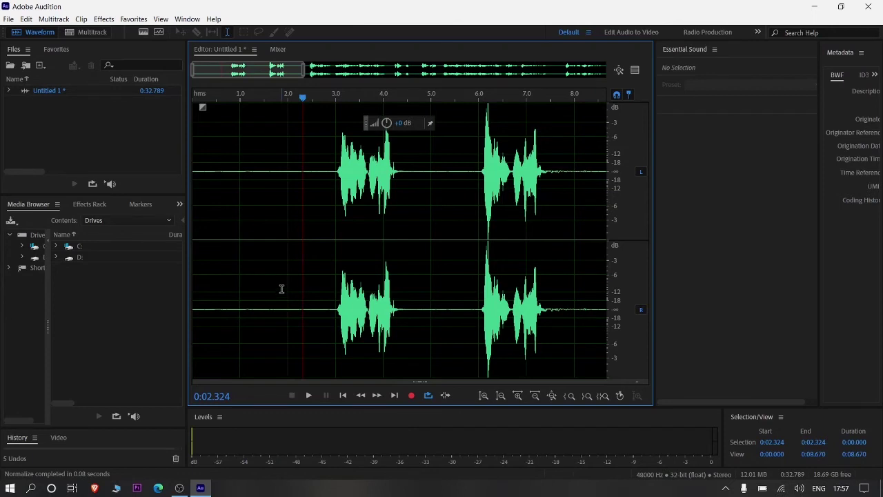
pyautogui.hotkey('ctrl', 'z')
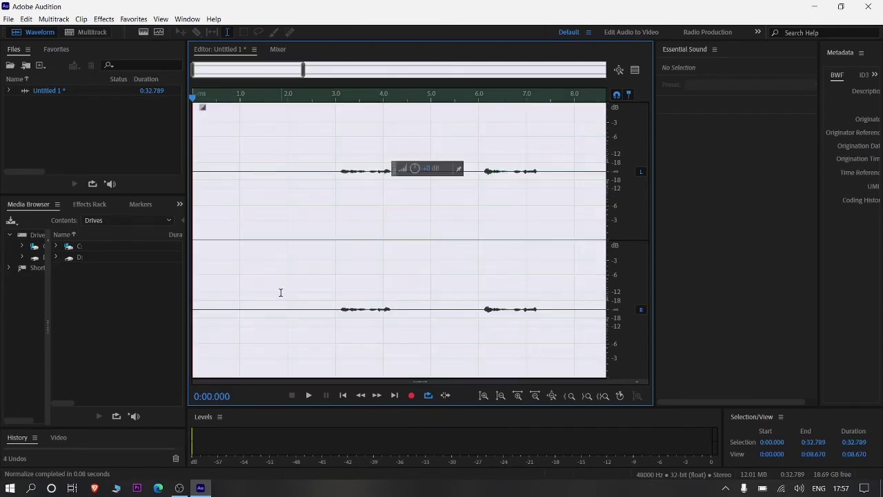
pyautogui.hotkey('ctrl', 'shift', 'z')
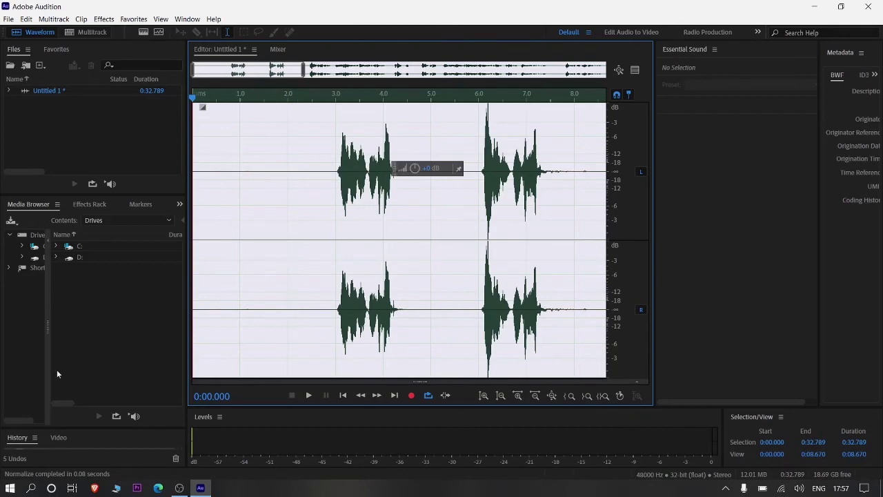
# Enlarge the edit history, step back to the DeReverb state and return to the Normalize state
pyautogui.moveTo(45, 429); pyautogui.dragTo(47, 327)
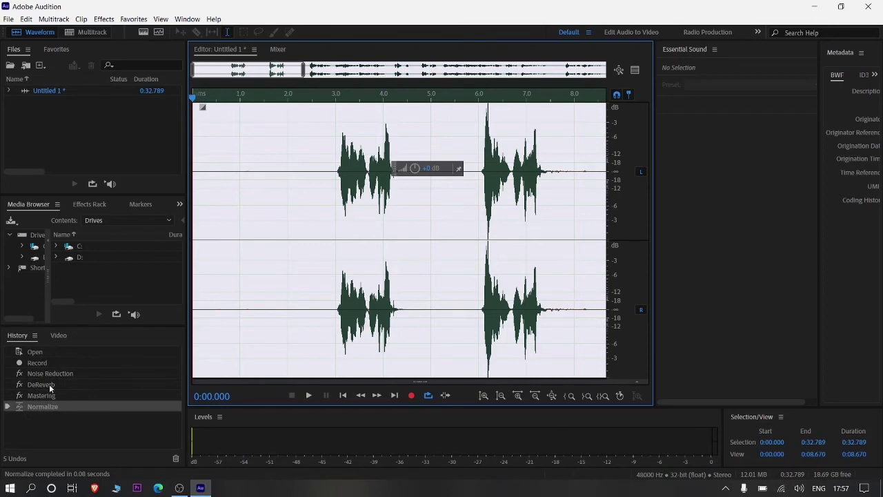
pyautogui.click(49, 384)
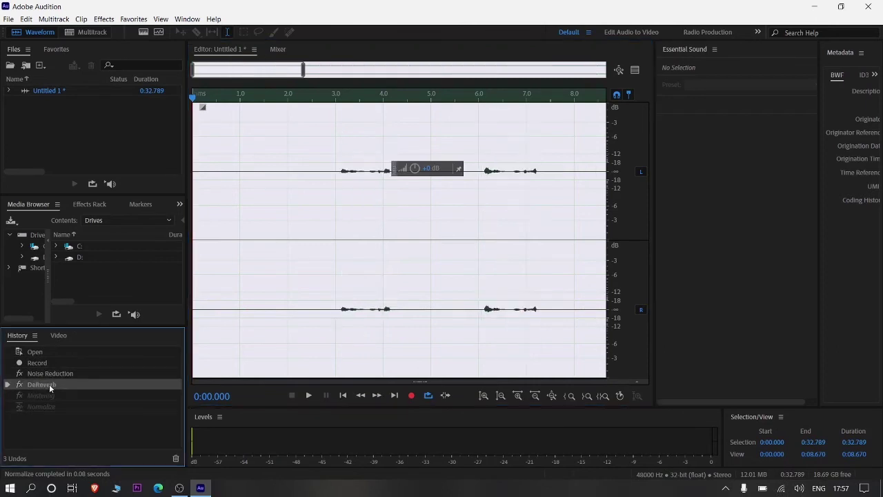
pyautogui.click(51, 404)
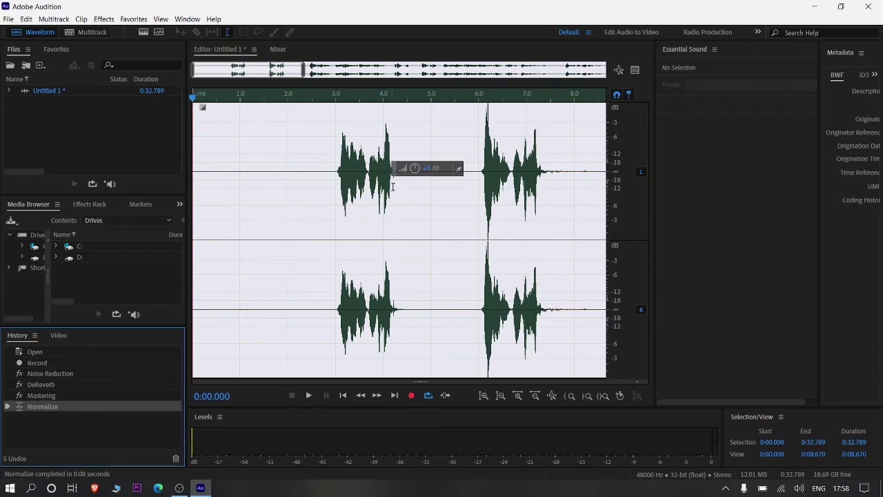
# Select different stretches of the waveform to examine how loudness varies between the spoken phrases
pyautogui.moveTo(393, 186); pyautogui.dragTo(414, 138)
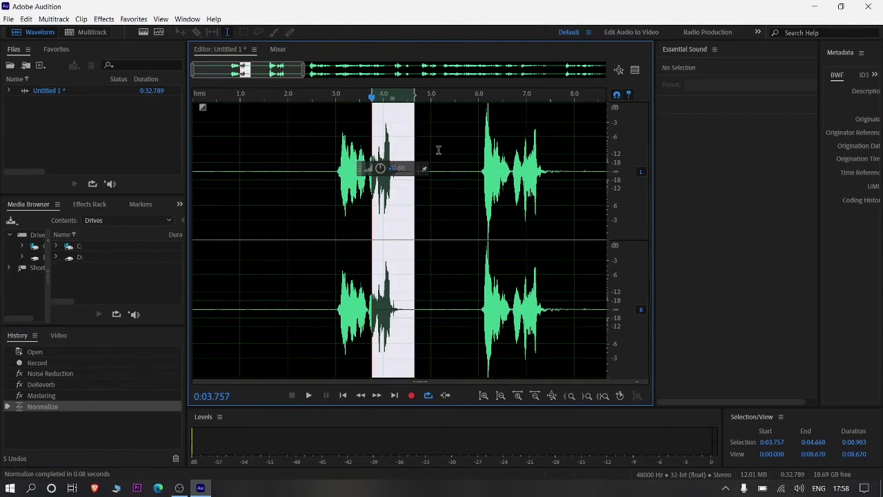
pyautogui.moveTo(479, 146); pyautogui.dragTo(494, 144)
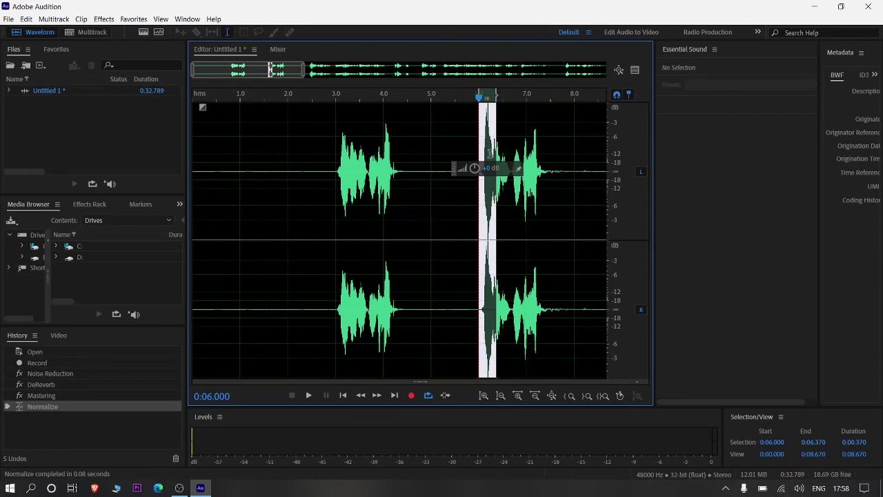
pyautogui.moveTo(310, 165); pyautogui.dragTo(422, 172)
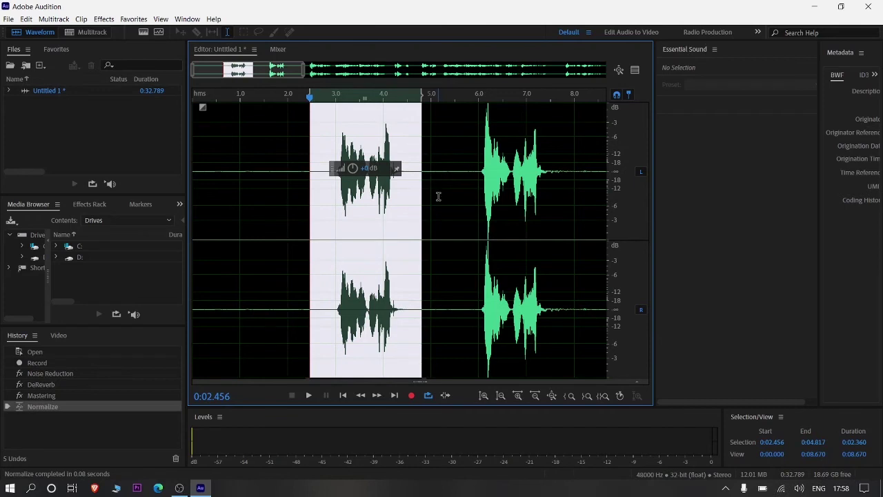
pyautogui.moveTo(438, 196); pyautogui.dragTo(194, 197)
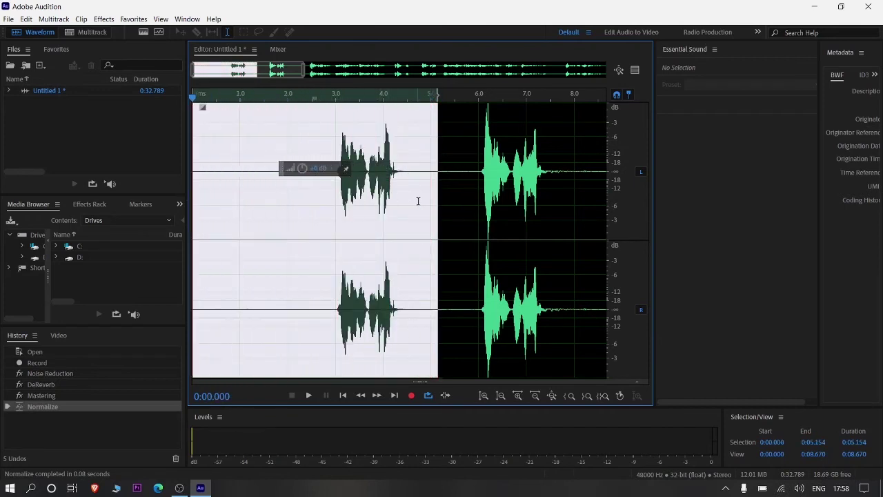
pyautogui.moveTo(437, 209); pyautogui.dragTo(630, 225)
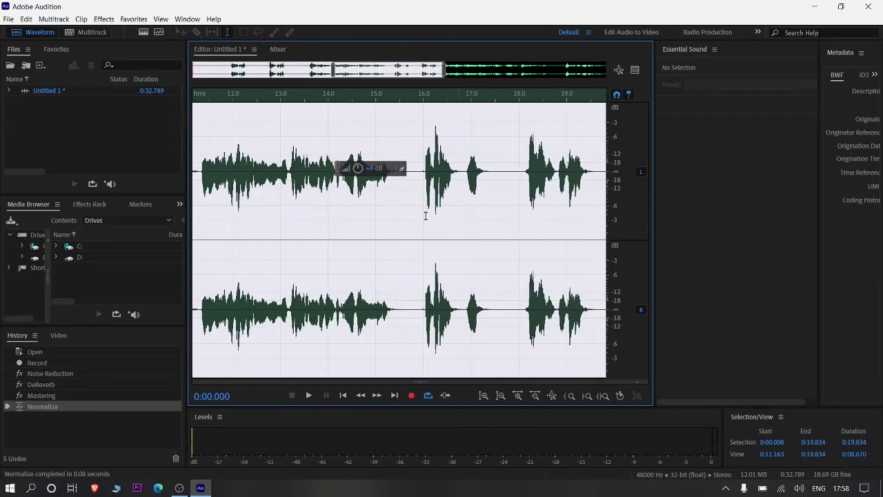
# Open Match Loudness, add the Untitled 1 recording to it and run the loudness matching
pyautogui.click(114, 199)
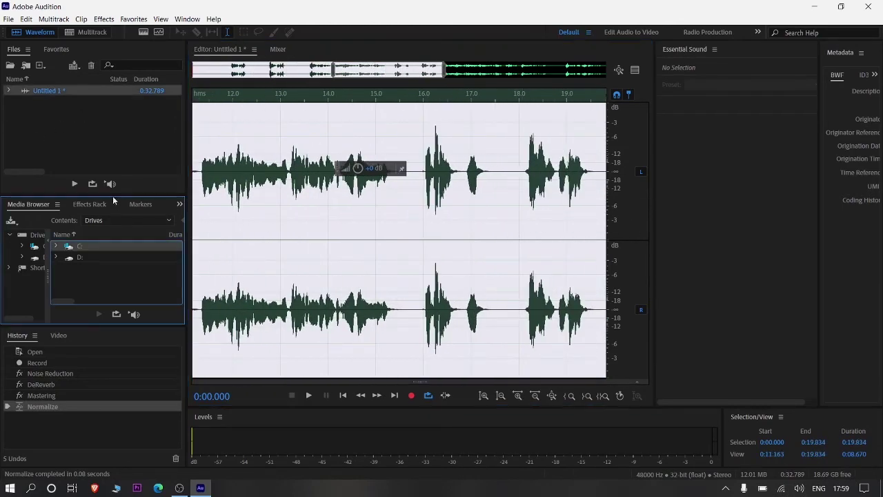
pyautogui.click(185, 20)
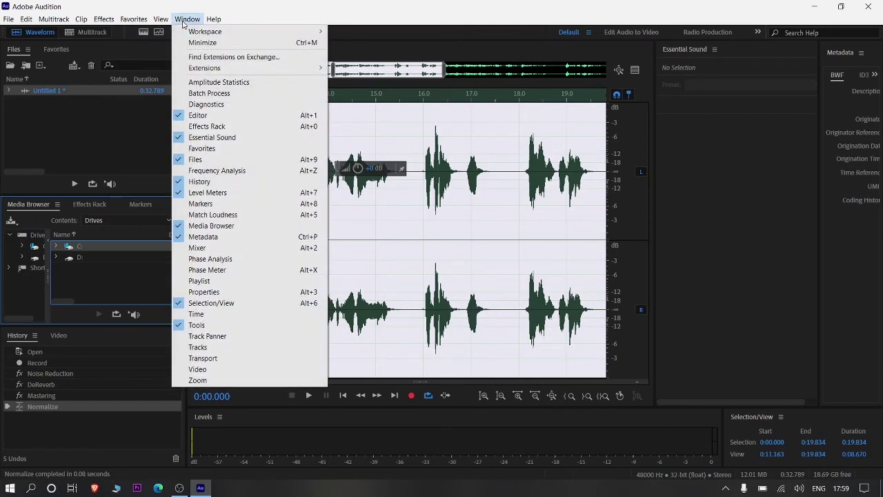
pyautogui.click(207, 216)
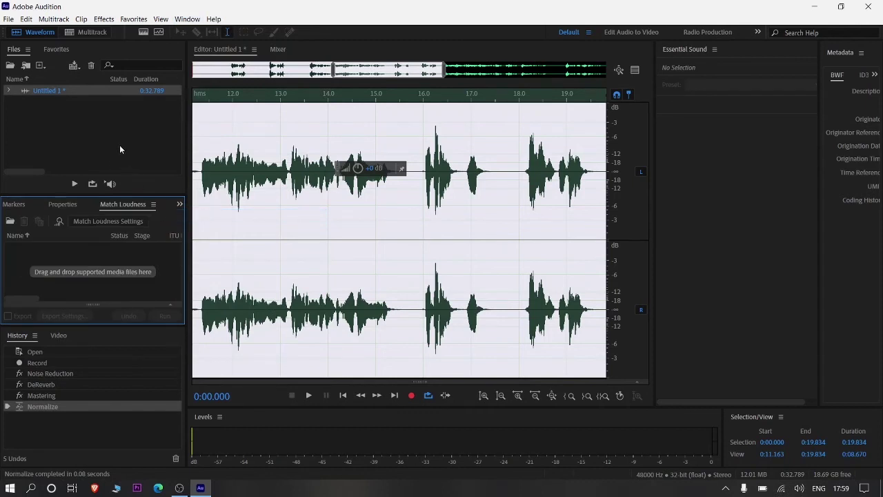
pyautogui.moveTo(98, 90); pyautogui.dragTo(109, 275)
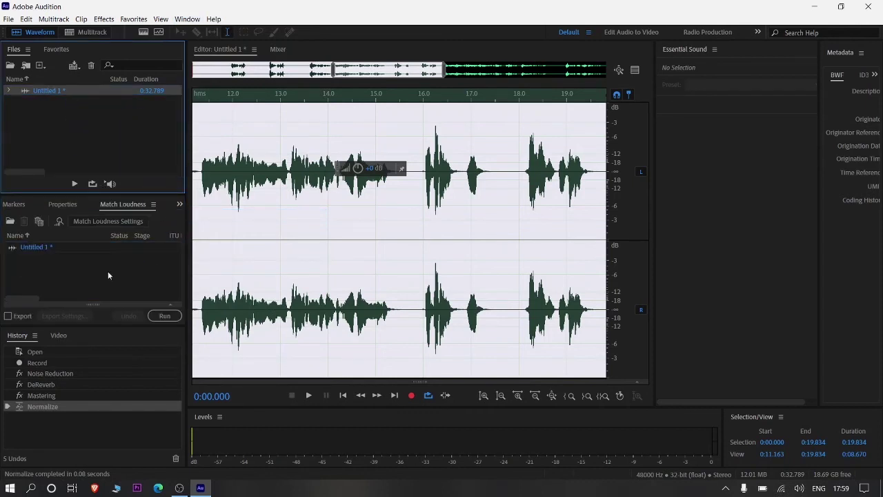
pyautogui.click(155, 317)
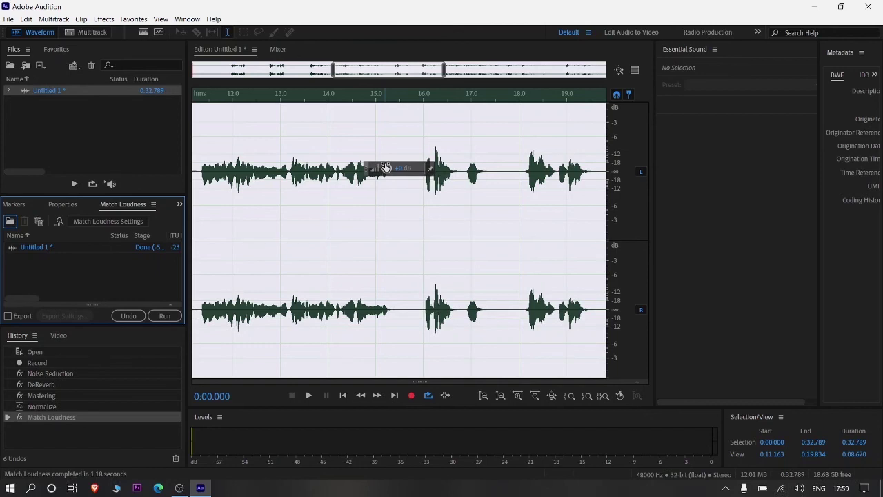
# Amplify the entire loudness-matched recording with the on-waveform volume control
pyautogui.moveTo(385, 167); pyautogui.dragTo(398, 152)
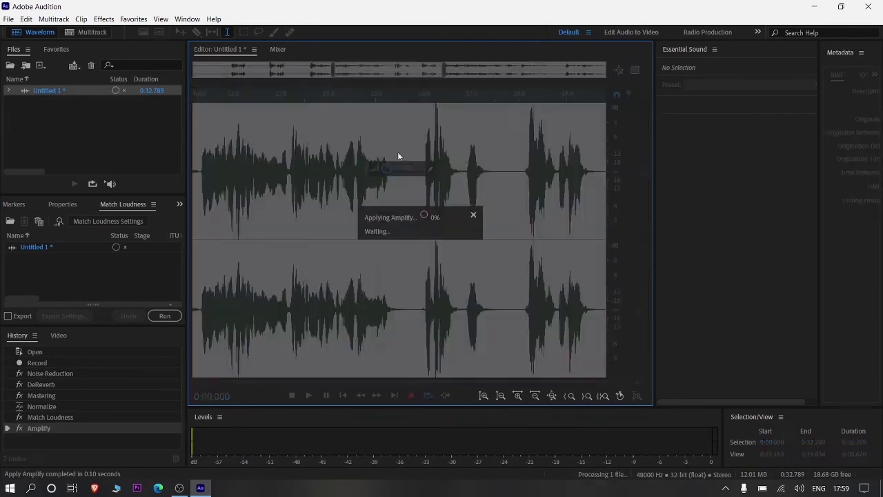